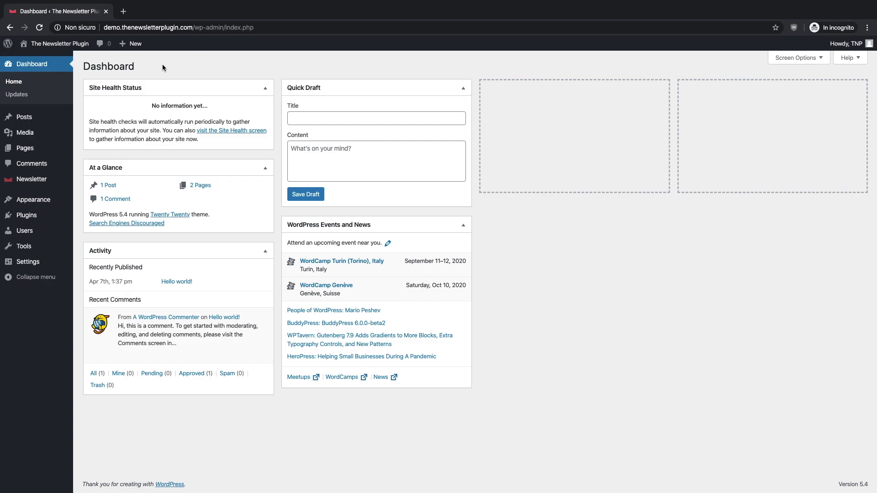
Open the Newsletter plugin dashboard from the WordPress admin sidebar
left_click(45, 179)
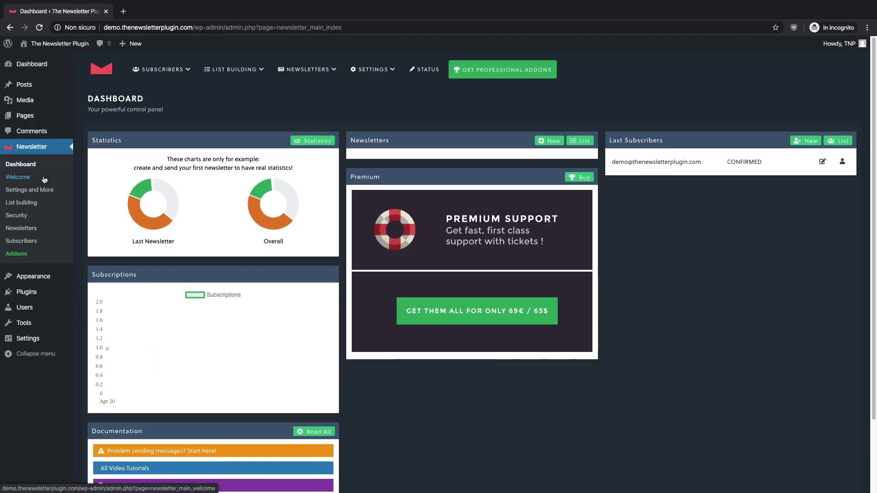
mouse_move(218, 75)
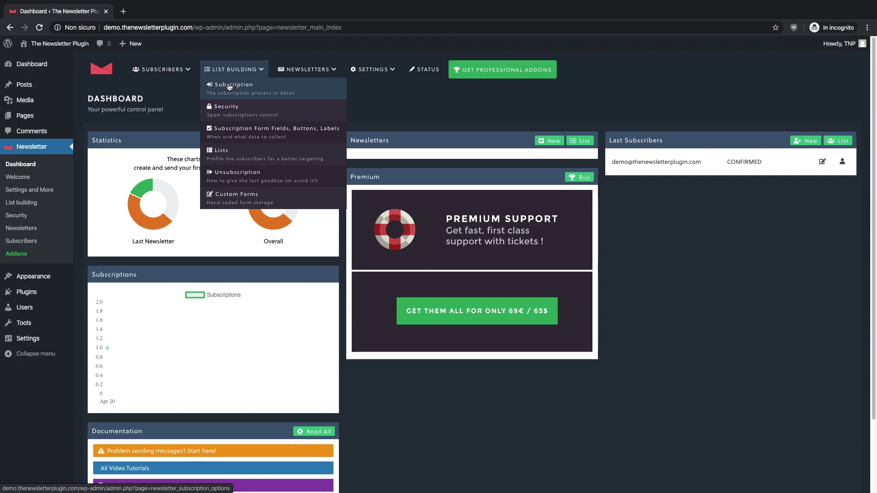
In Subscription configuration, keep single opt-in and notifications off, then view the Subscription tab
left_click(230, 88)
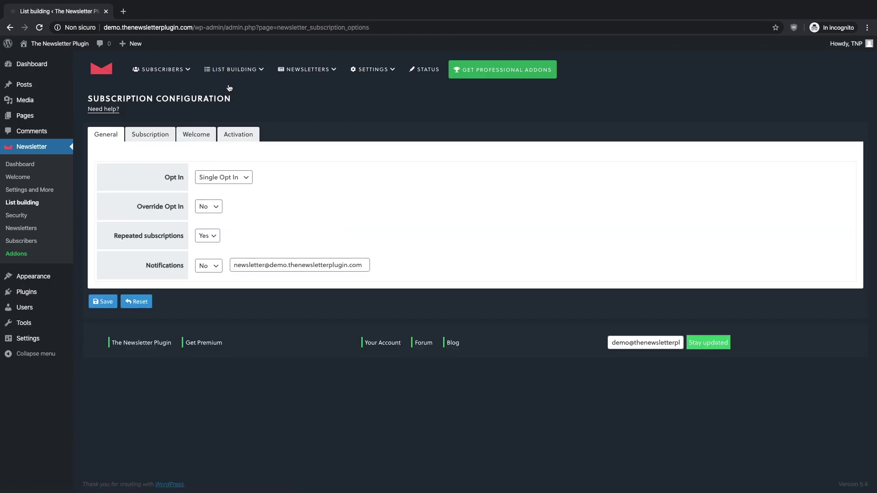
left_click(228, 176)
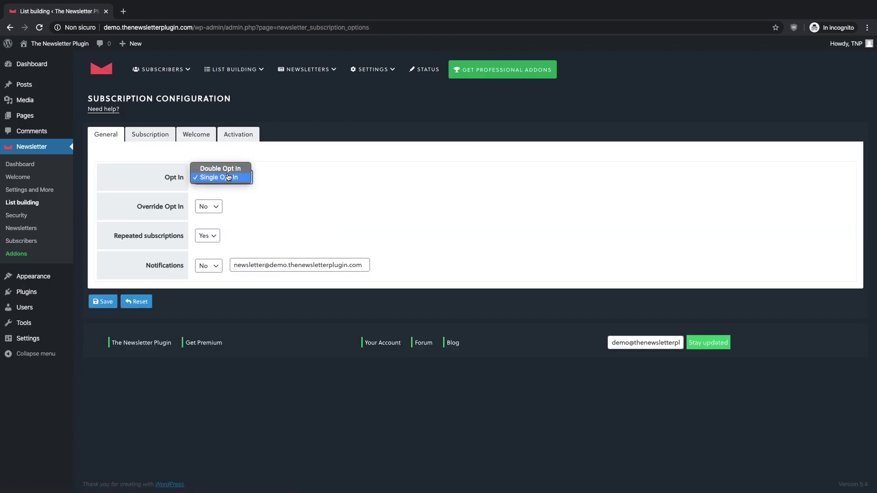
left_click(229, 178)
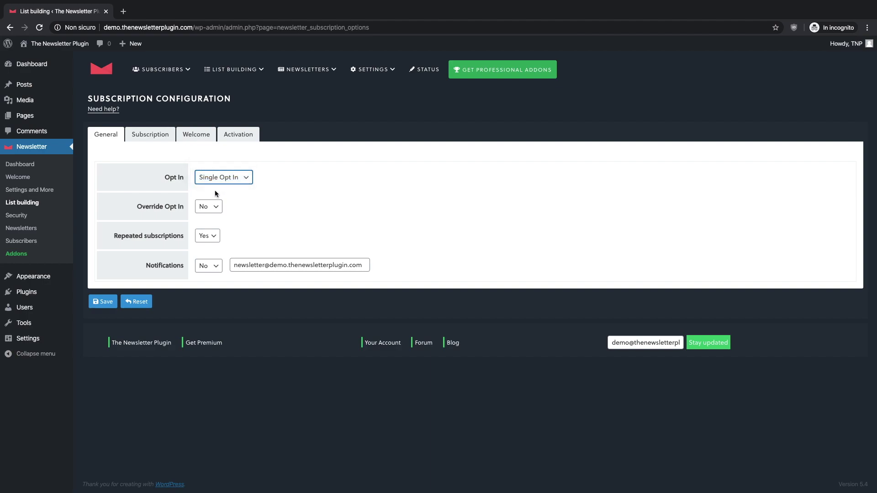
left_click(215, 269)
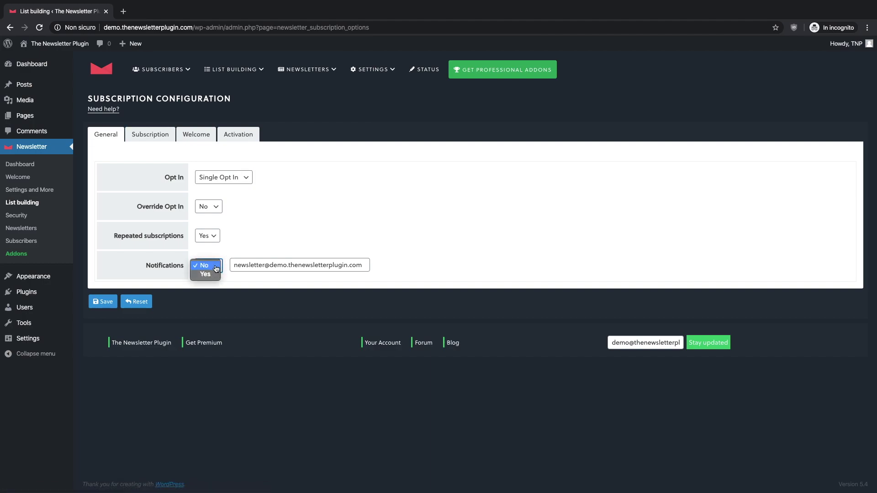
left_click(216, 267)
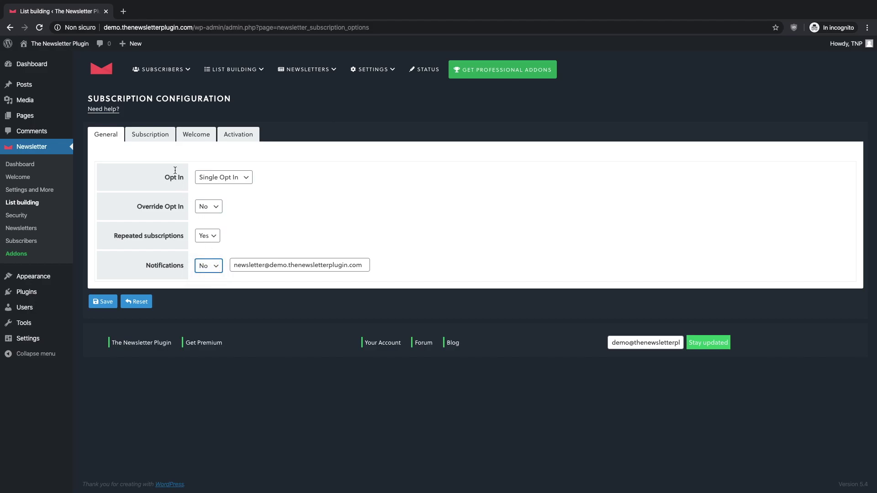
left_click(161, 137)
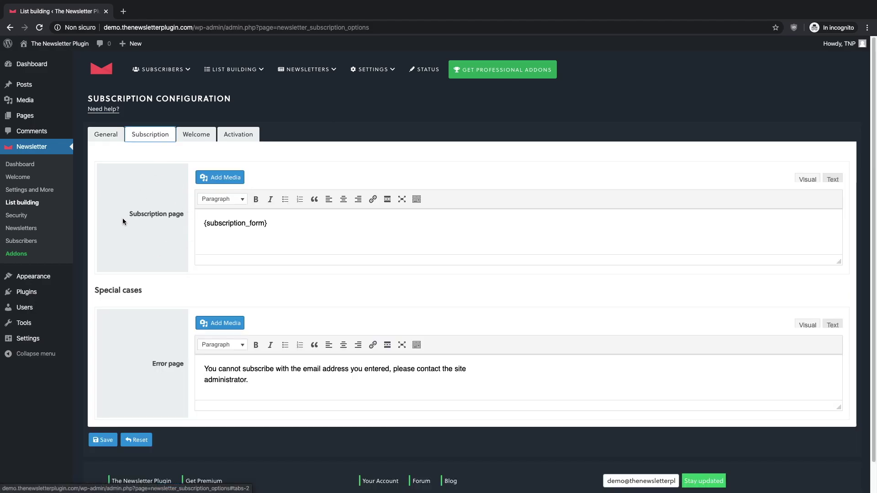
Review the Welcome tab, then the Activation tab's message and confirmation email texts
left_click(195, 134)
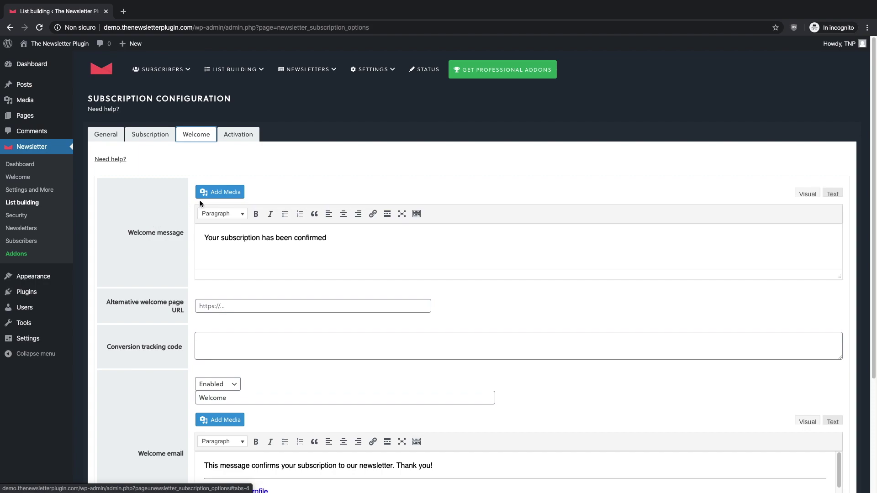
left_click(231, 137)
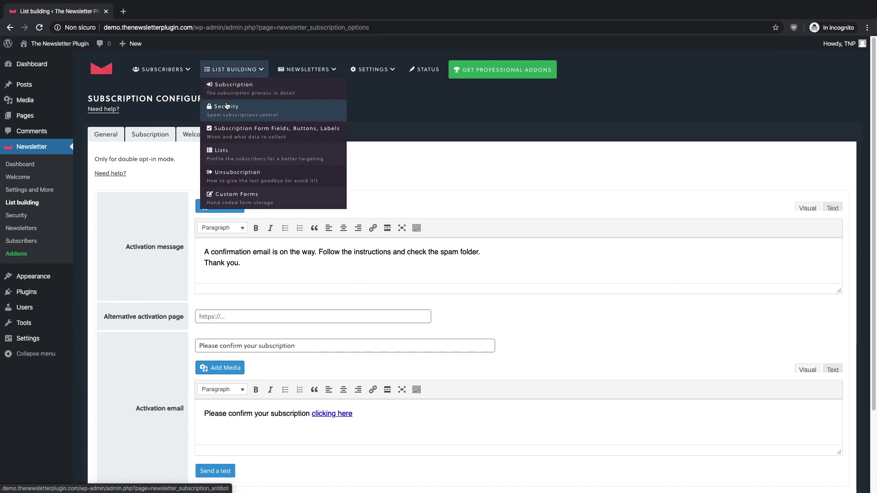
Make the First name field Required in Subscription Form Fields and save
left_click(225, 132)
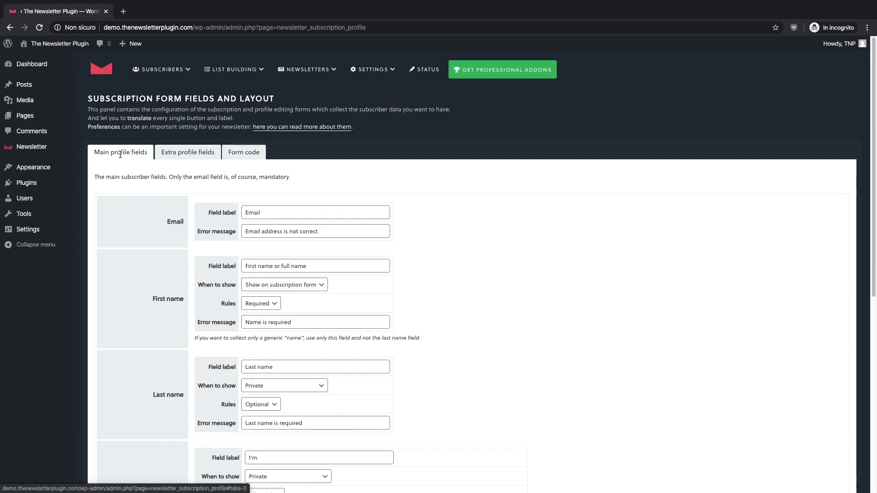
left_click(256, 305)
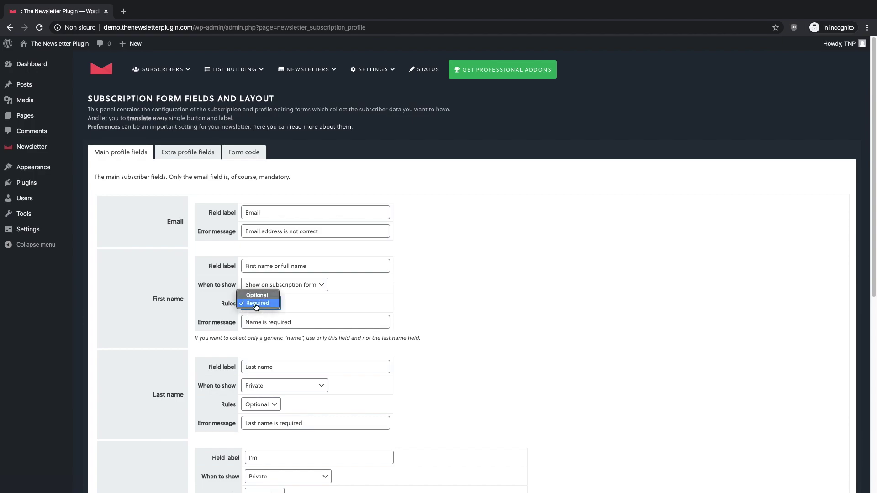
left_click(256, 304)
scroll(256, 307, "down", 5)
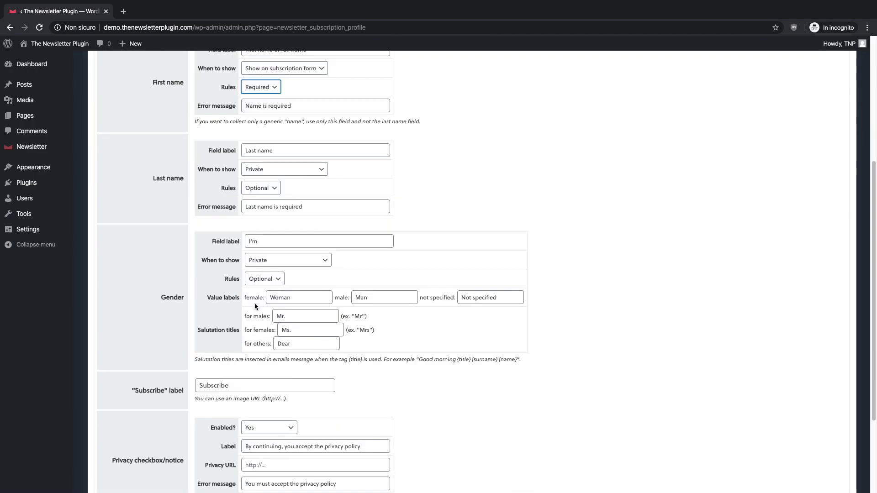
scroll(254, 303, "down", 3)
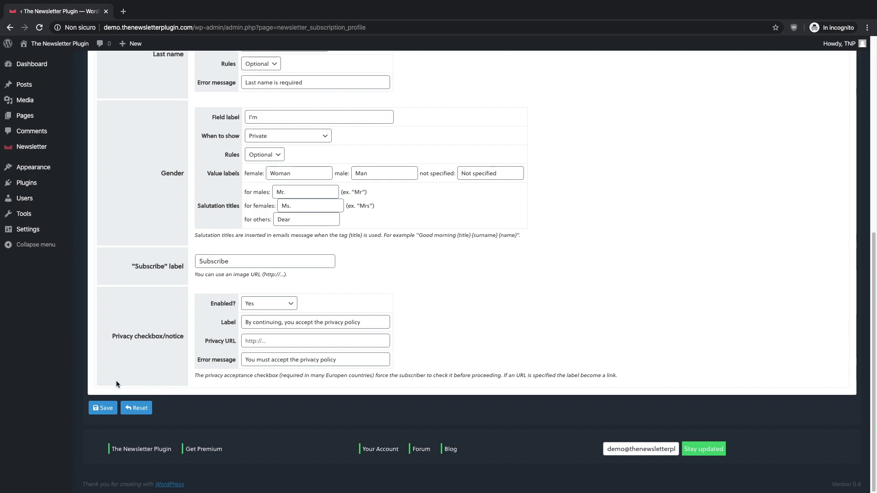
left_click(105, 409)
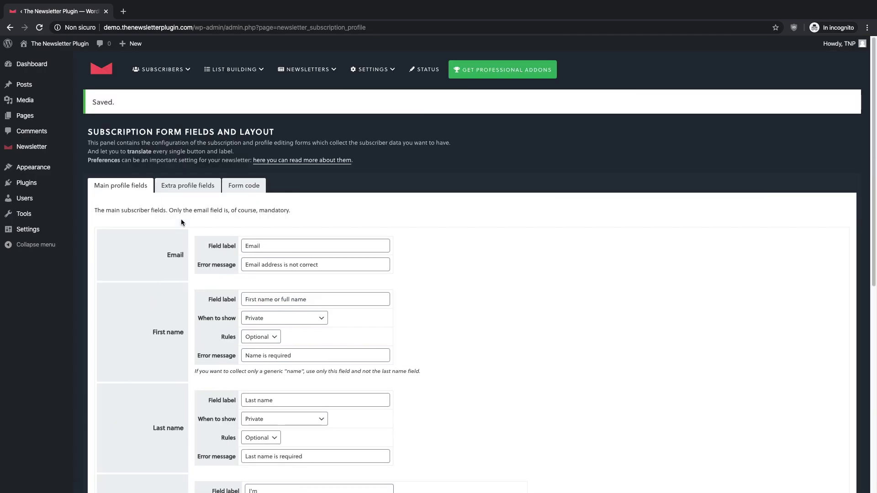
Show the Extra profile fields tab and select the first Name/Label box
left_click(188, 186)
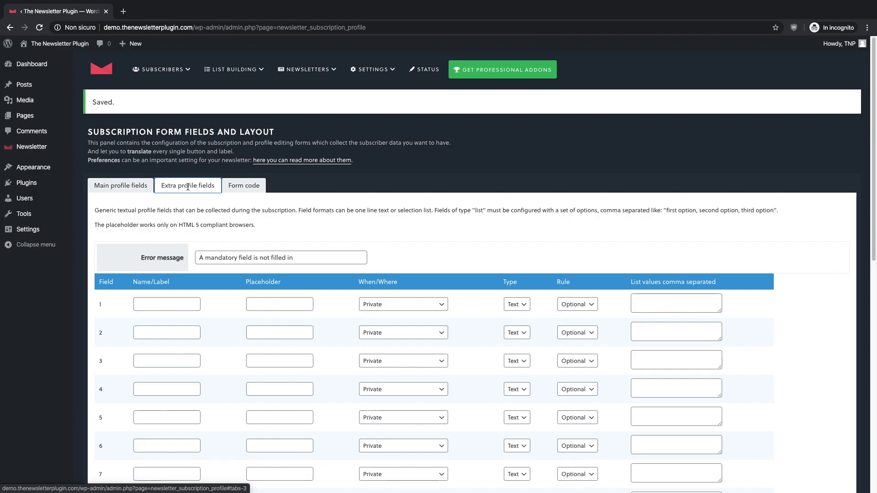
left_click(145, 303)
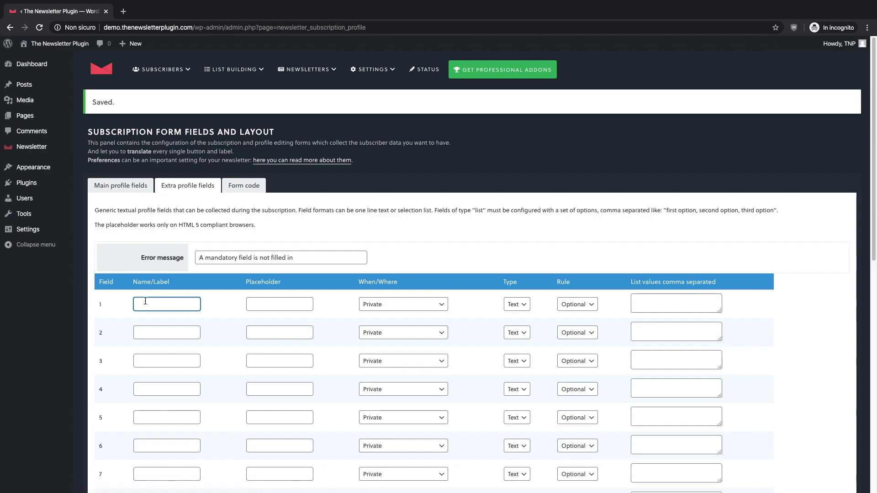
Name the first extra field 'age', shown on the subscription form as a required List
type("age")
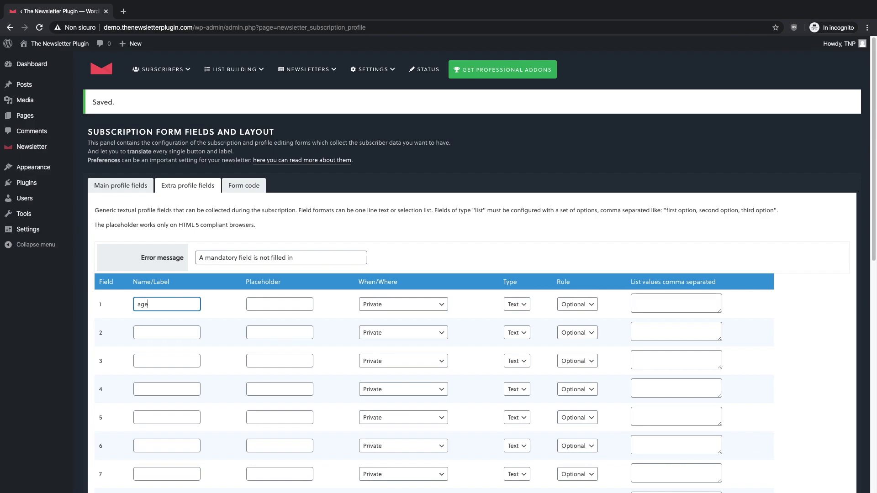
left_click(371, 308)
left_click(372, 320)
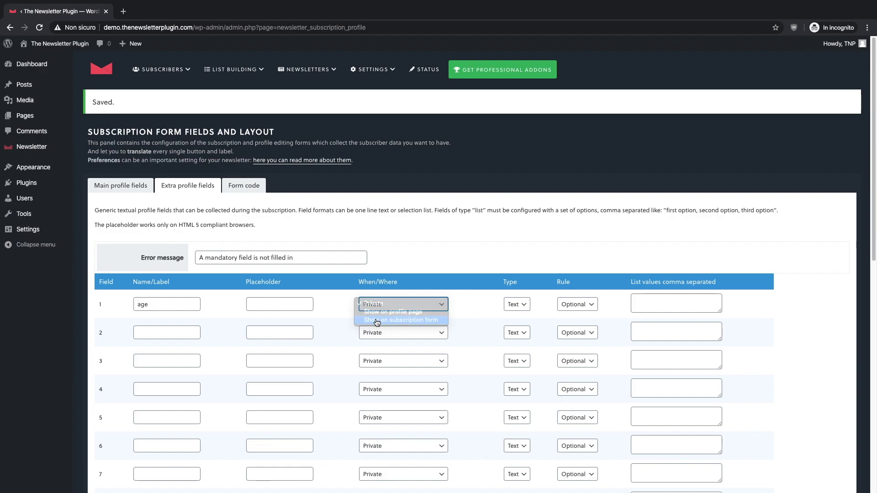
left_click(523, 305)
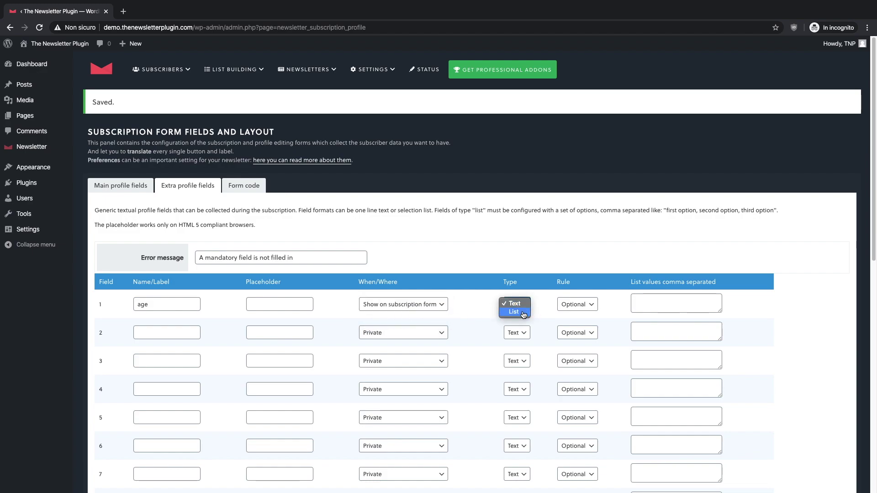
left_click(523, 313)
left_click(590, 306)
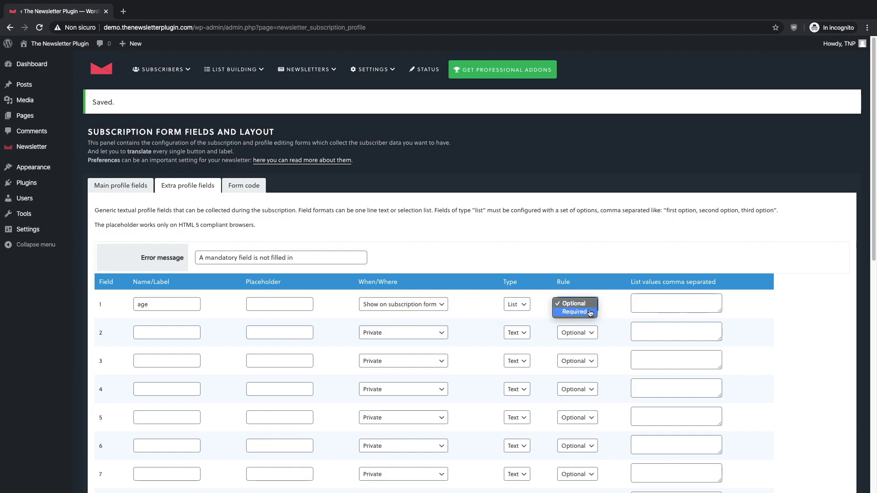
left_click(588, 312)
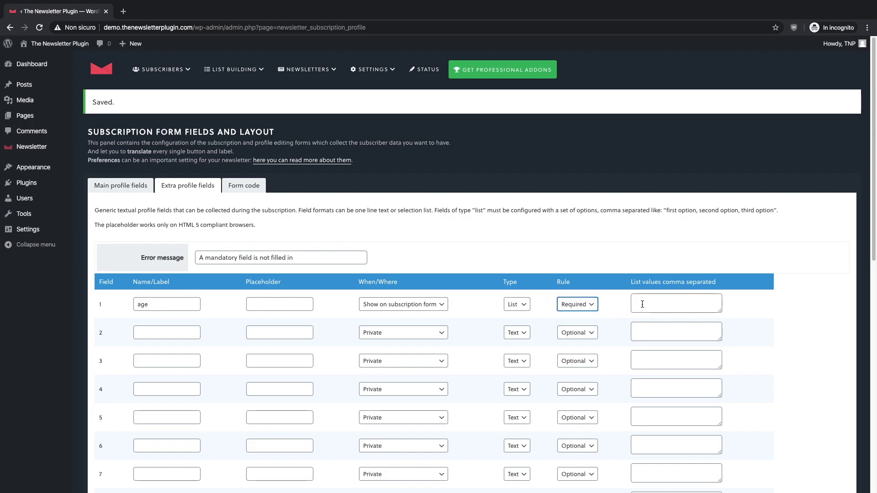
Enter the age list values >18, 18-24, 24+ and save the field
left_click(641, 304)
type(">")
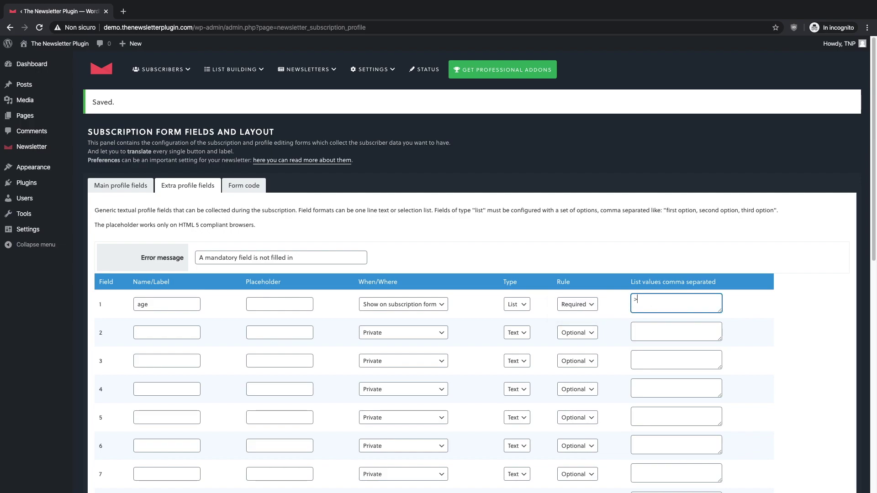
type("18, ")
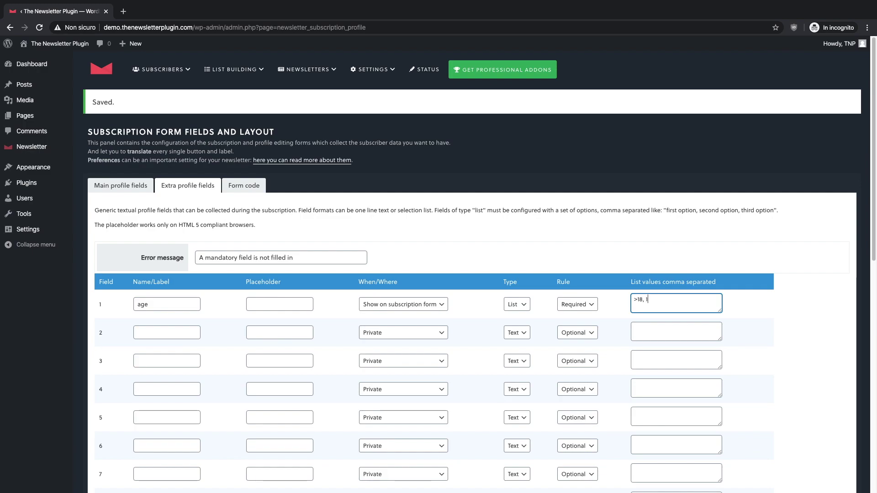
type("18-24, 24+")
scroll(573, 309, "down", 10)
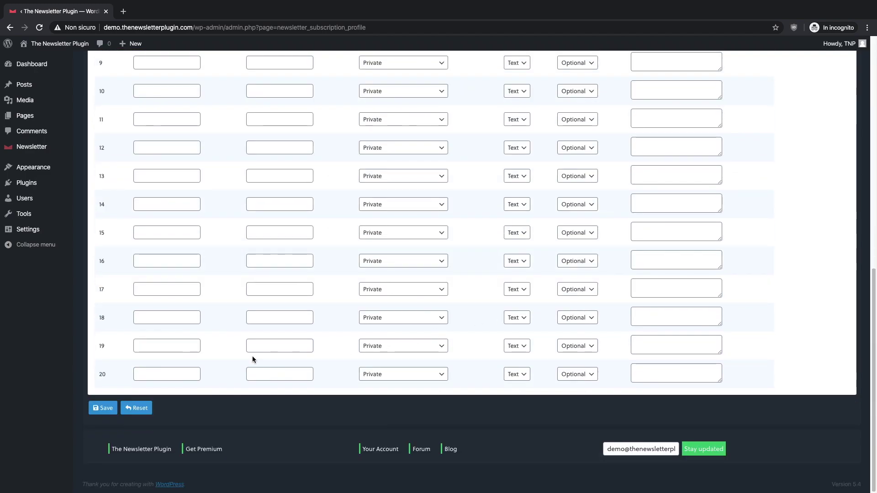
left_click(102, 411)
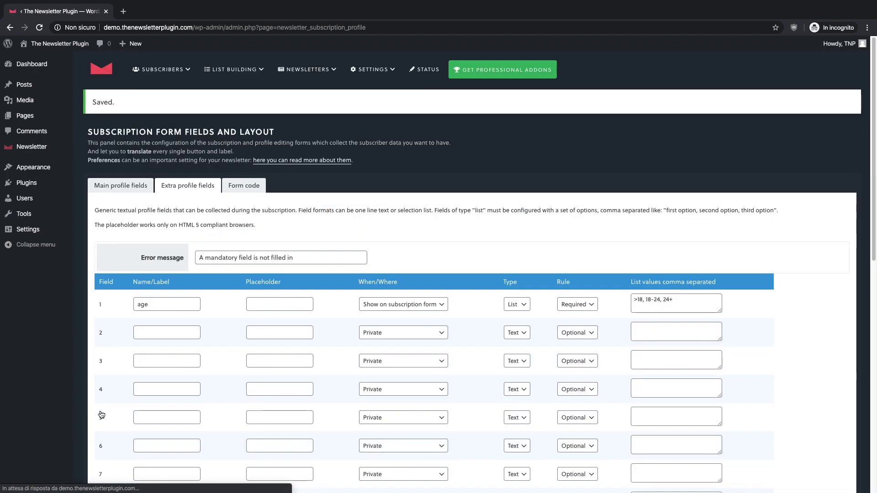
mouse_move(69, 52)
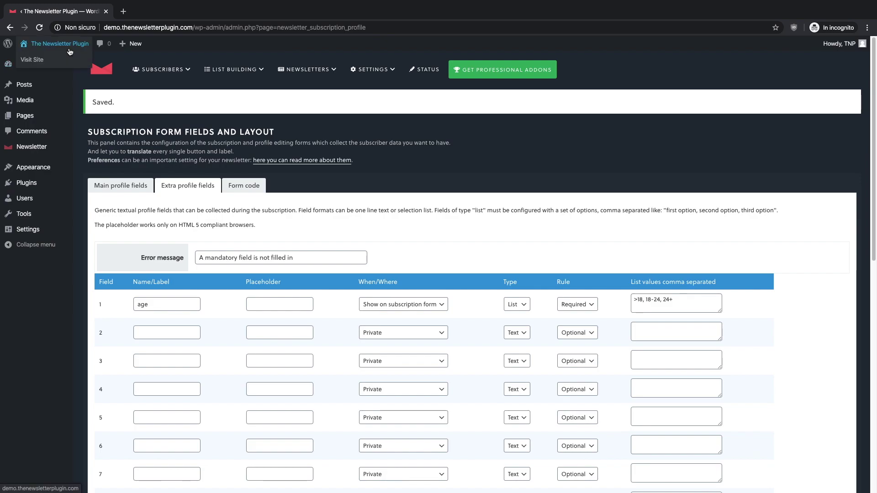
On the public Newsletter page, check the age dropdown offers >18, 18-24 and 24+
left_click(70, 52)
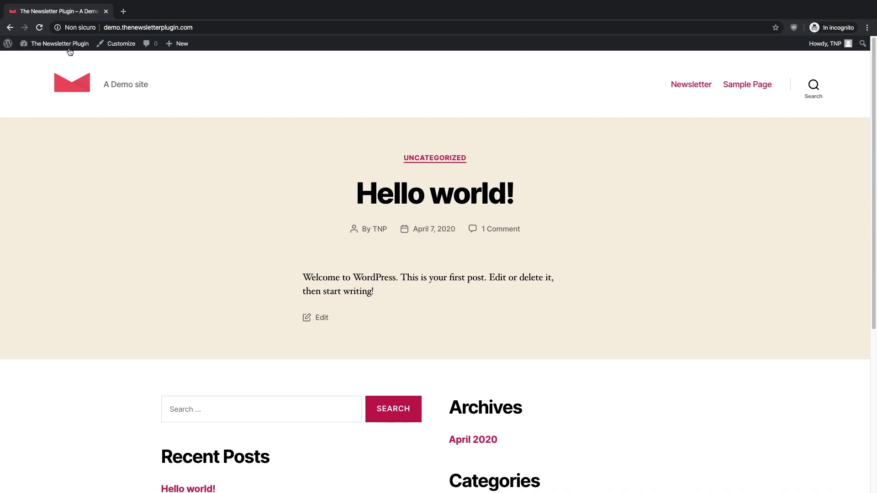
left_click(679, 85)
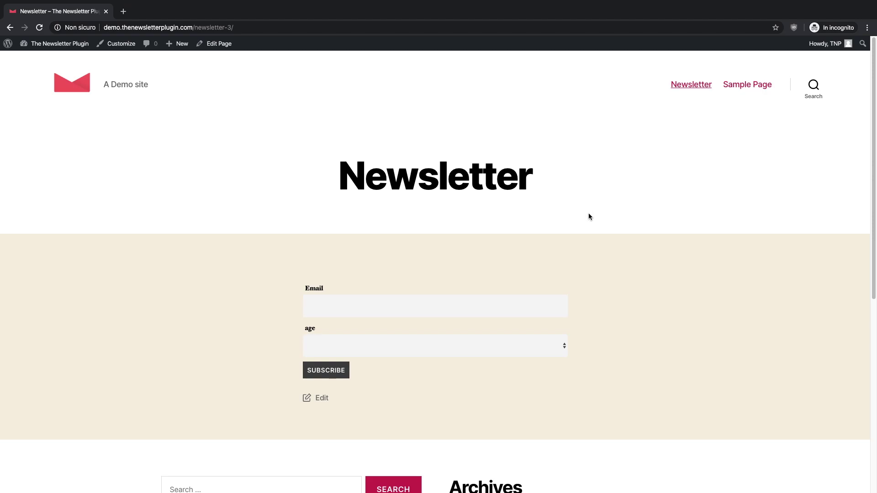
left_click(509, 339)
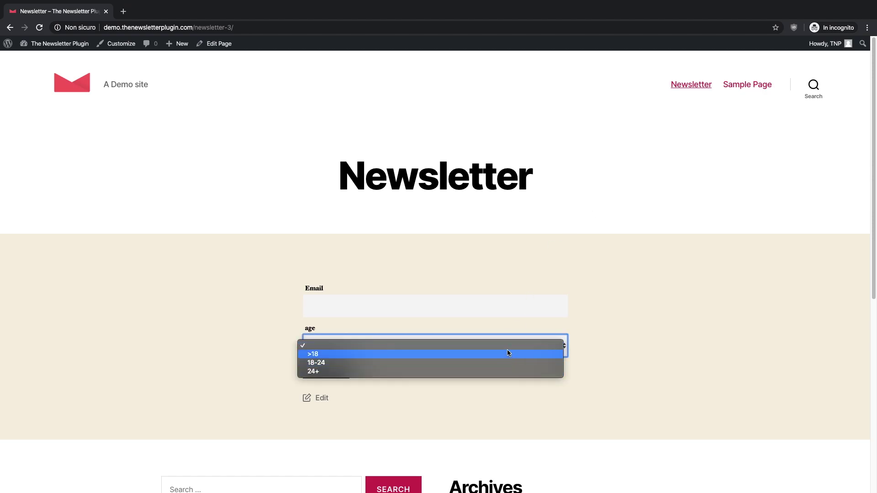
left_click(507, 349)
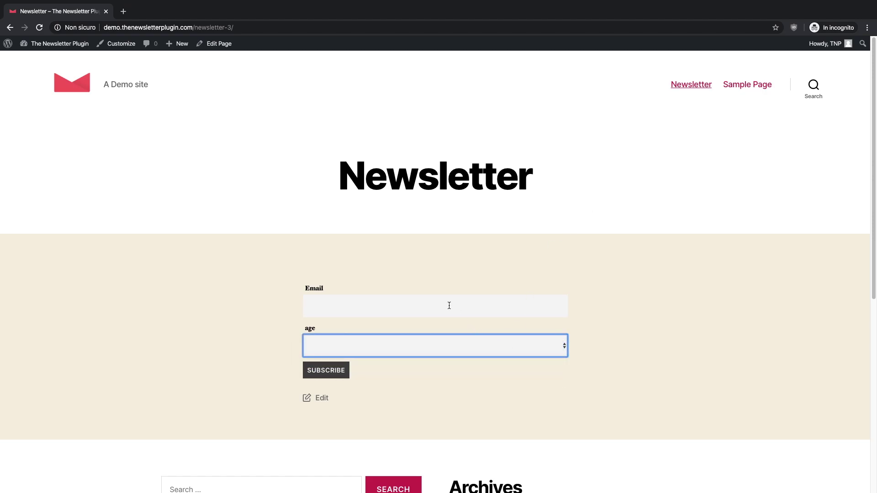
left_click(84, 46)
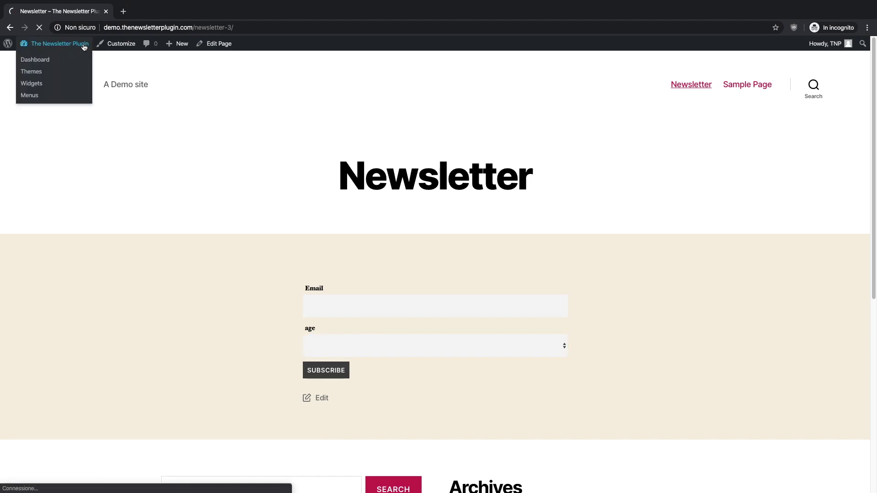